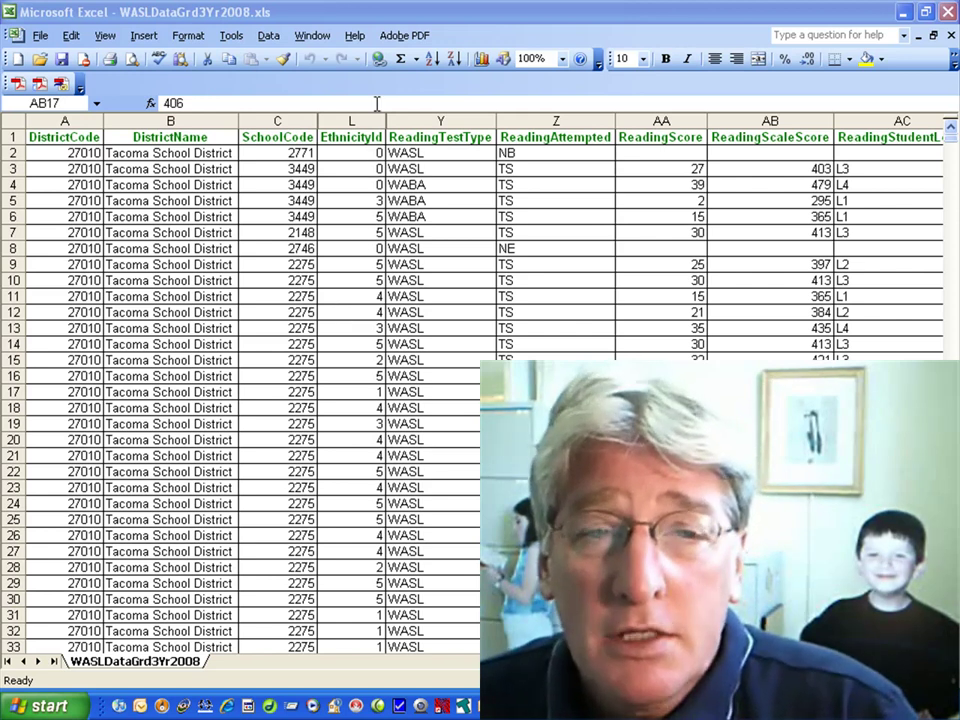
- Look through Excel's help contents, close the help pane, and select column L (EthnicityId)
left_click(356, 38)
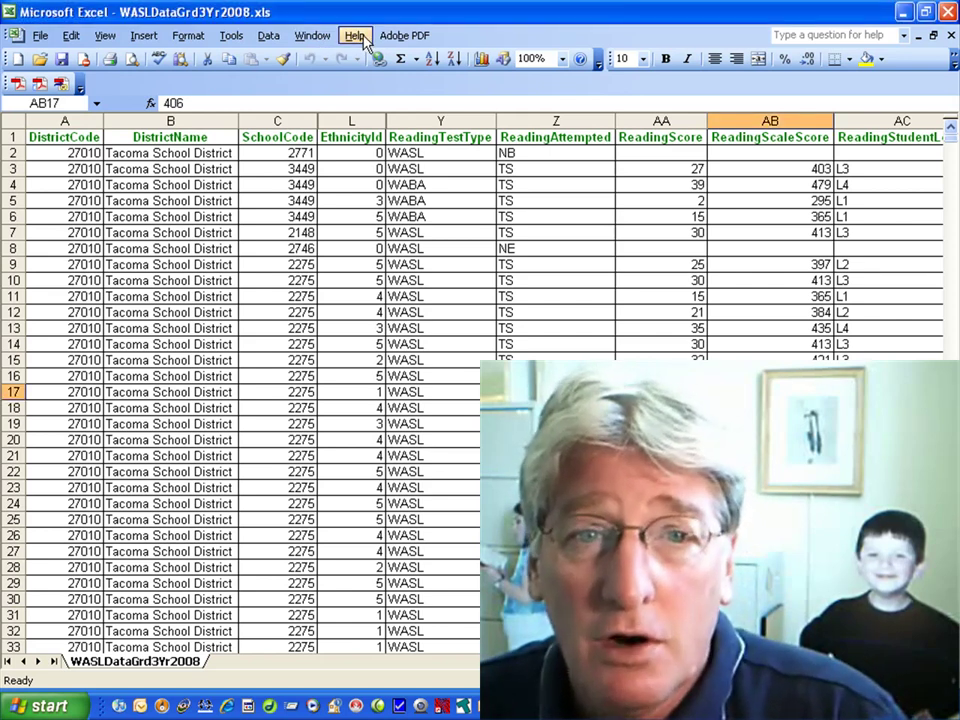
left_click(357, 38)
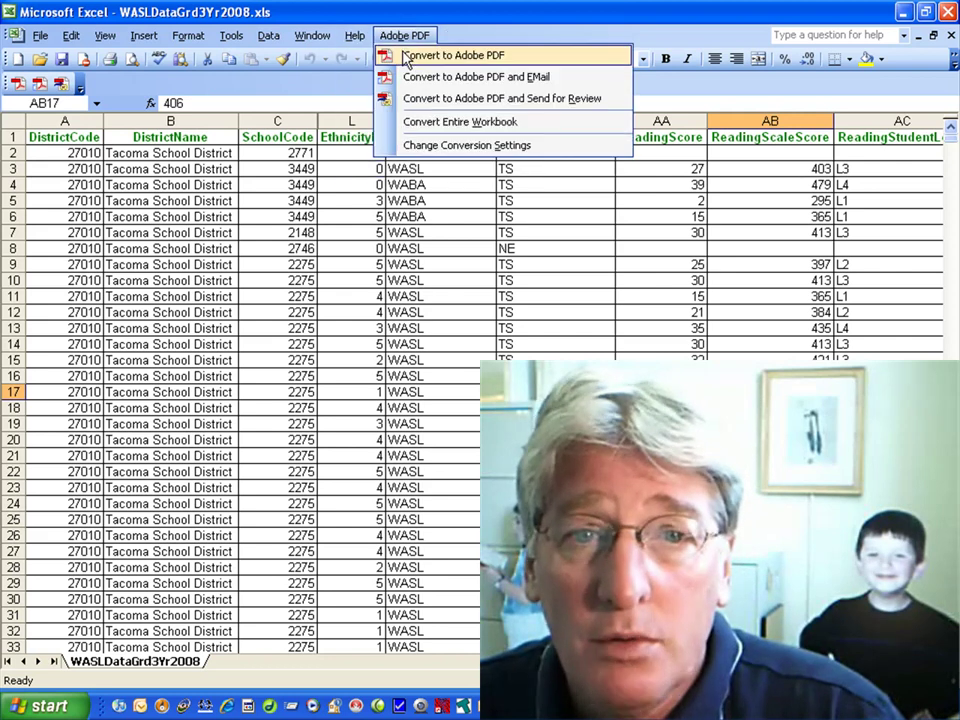
mouse_move(355, 36)
left_click(374, 60)
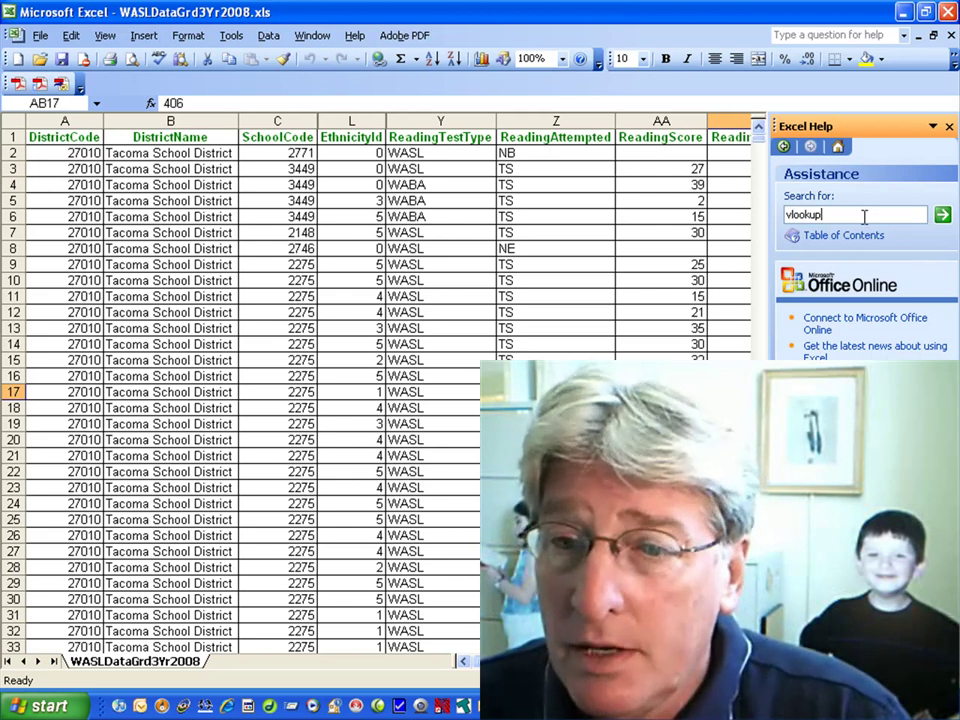
left_click(858, 236)
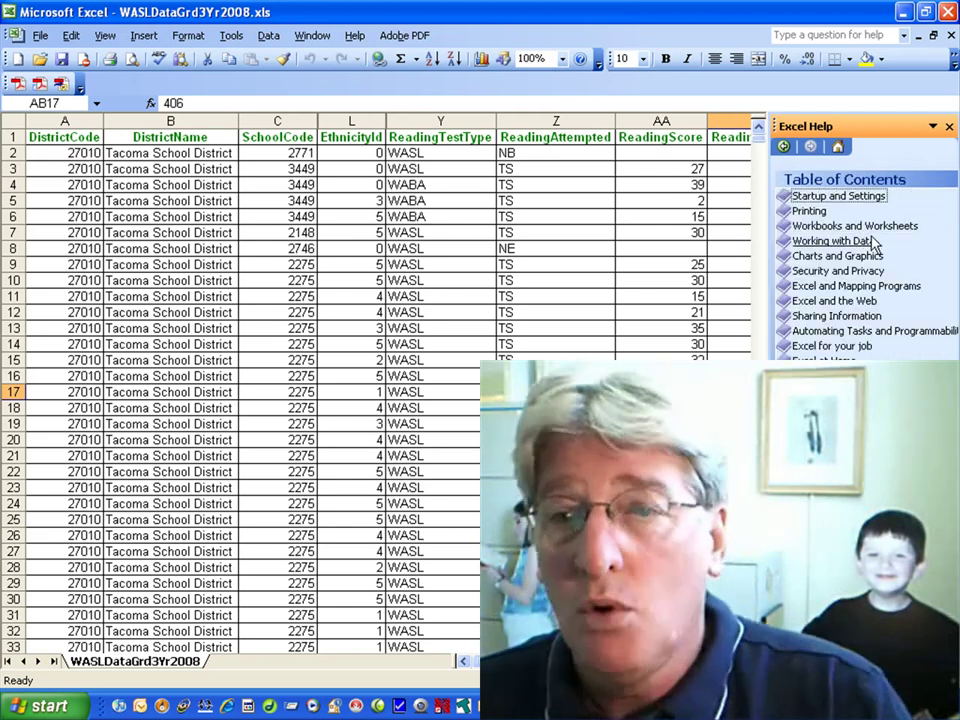
left_click(951, 127)
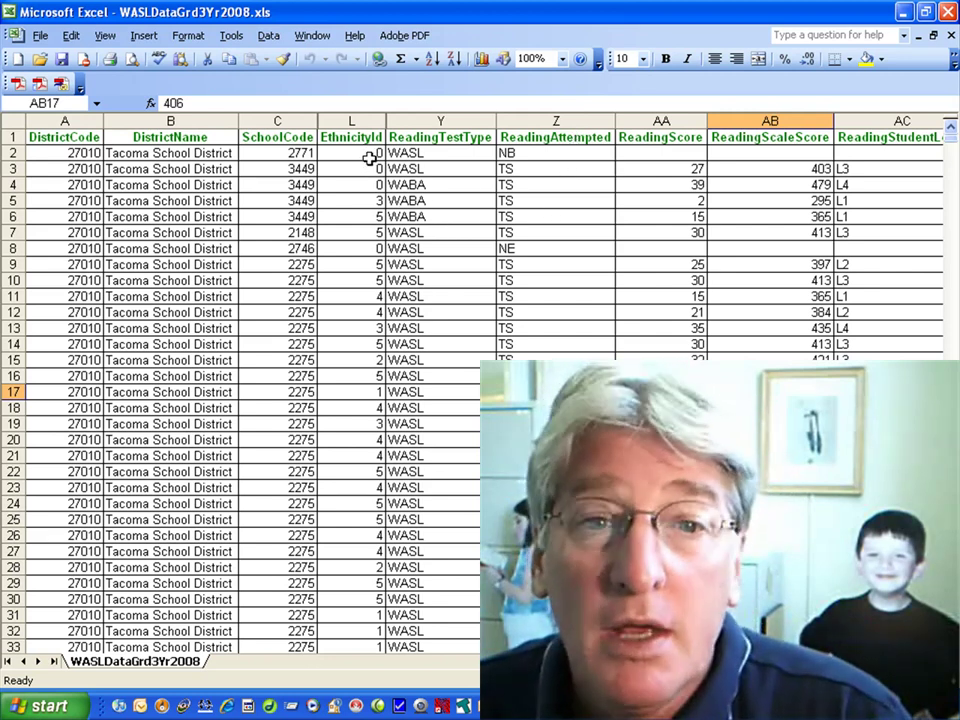
left_click(352, 121)
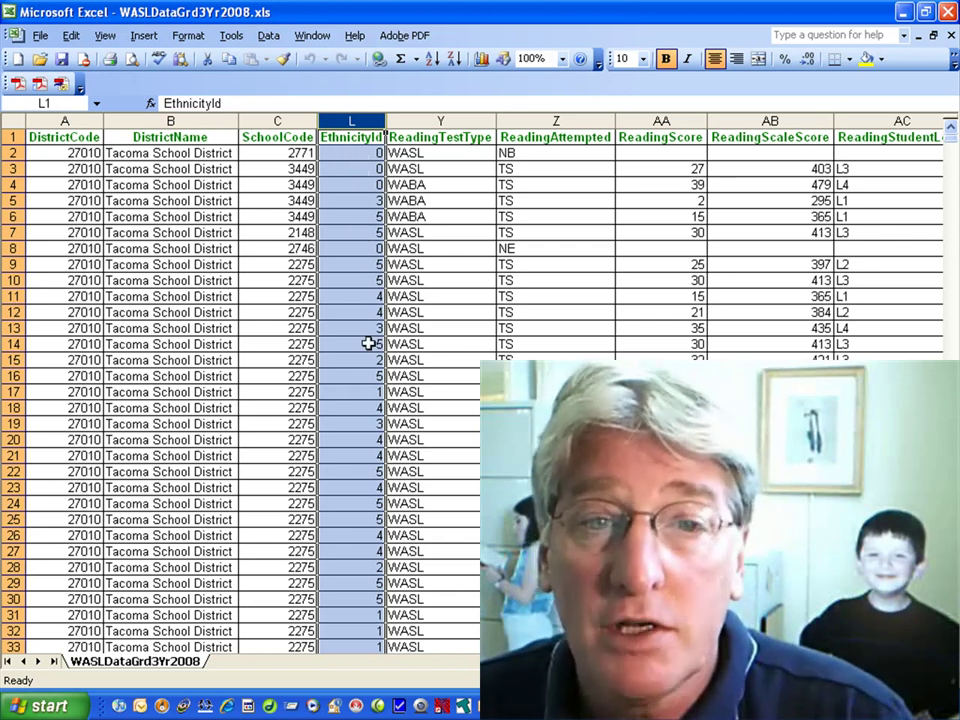
- Open EthnicCodes.xls from the recent workbooks list
left_click(45, 37)
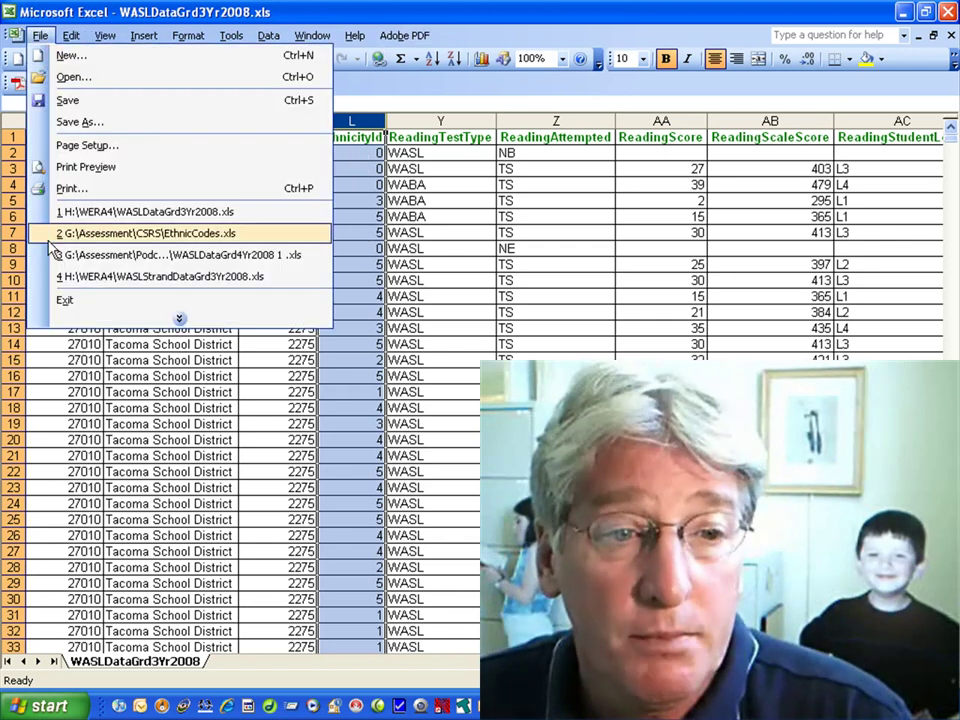
left_click(77, 233)
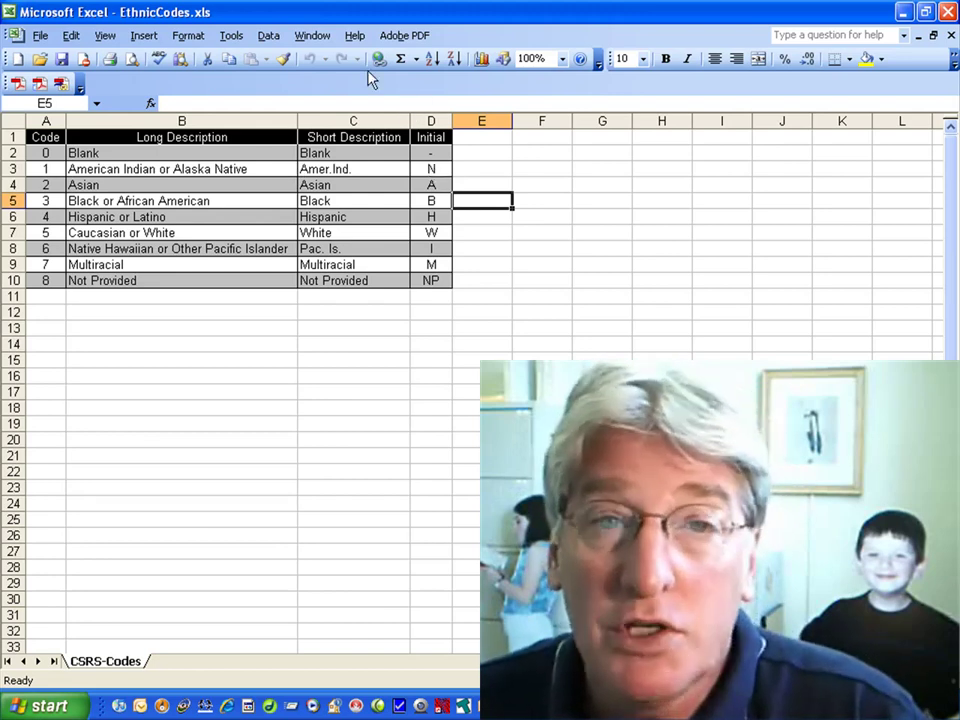
- Back in the WASL workbook, insert an empty column Y before ReadingTestType
left_click(322, 37)
left_click(345, 144)
left_click(449, 186)
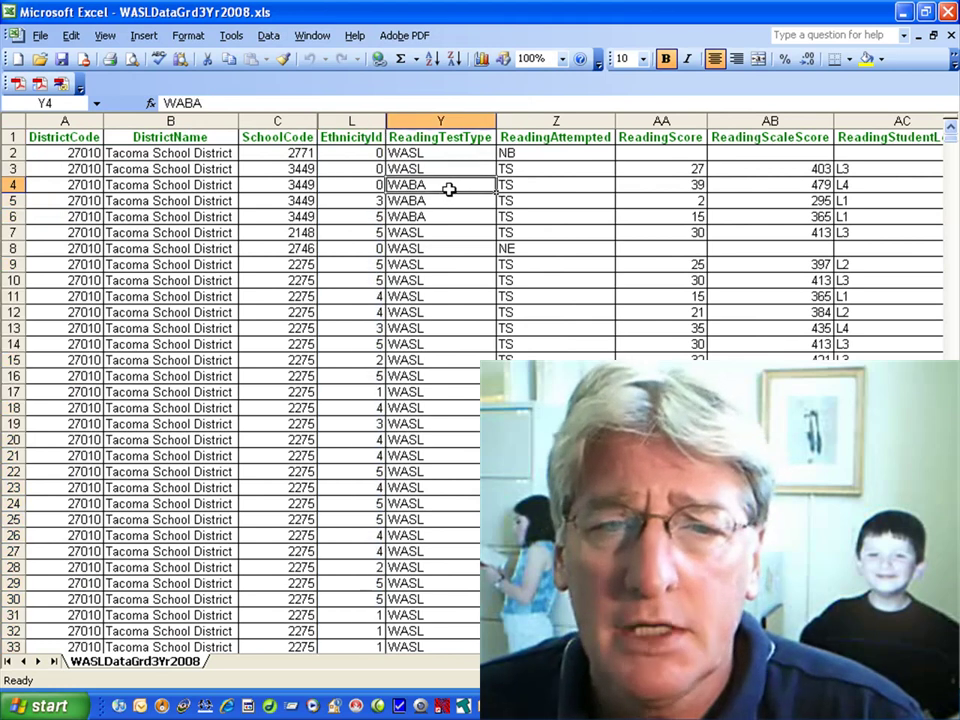
left_click(443, 120)
right_click(443, 118)
left_click(508, 221)
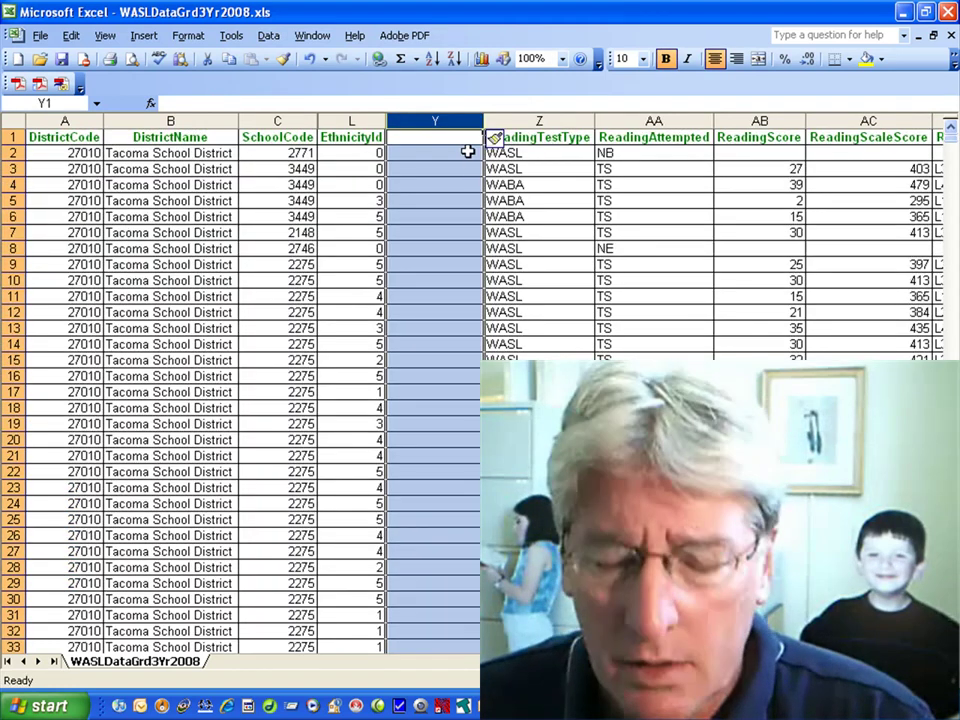
- Start the formula =vlookup( in cell Y2
left_click(467, 150)
type("=")
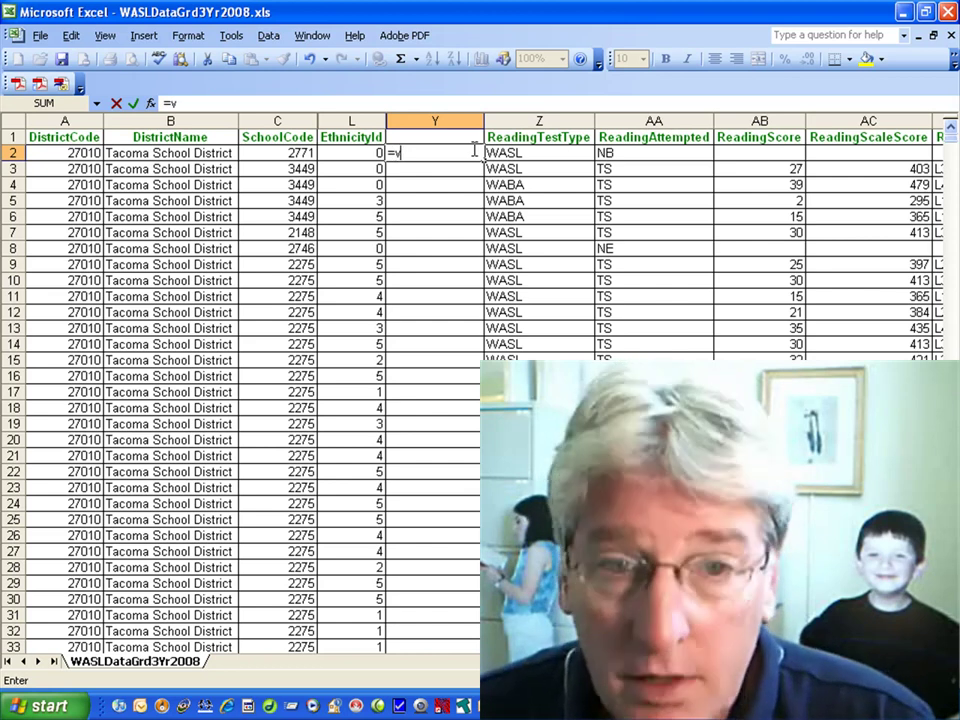
type("vlooku")
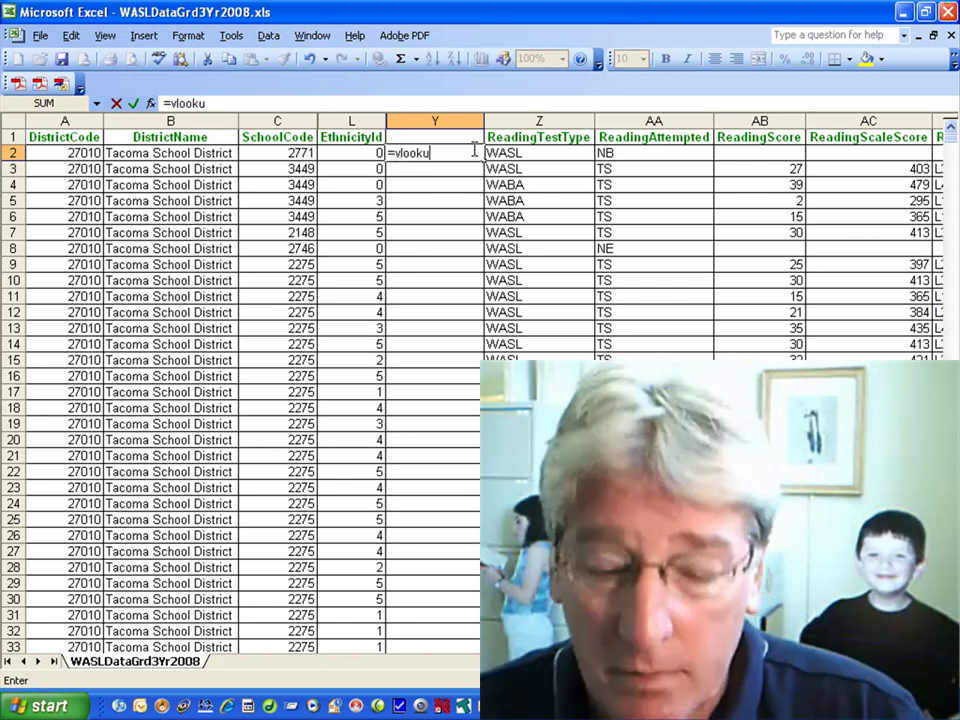
type("p(")
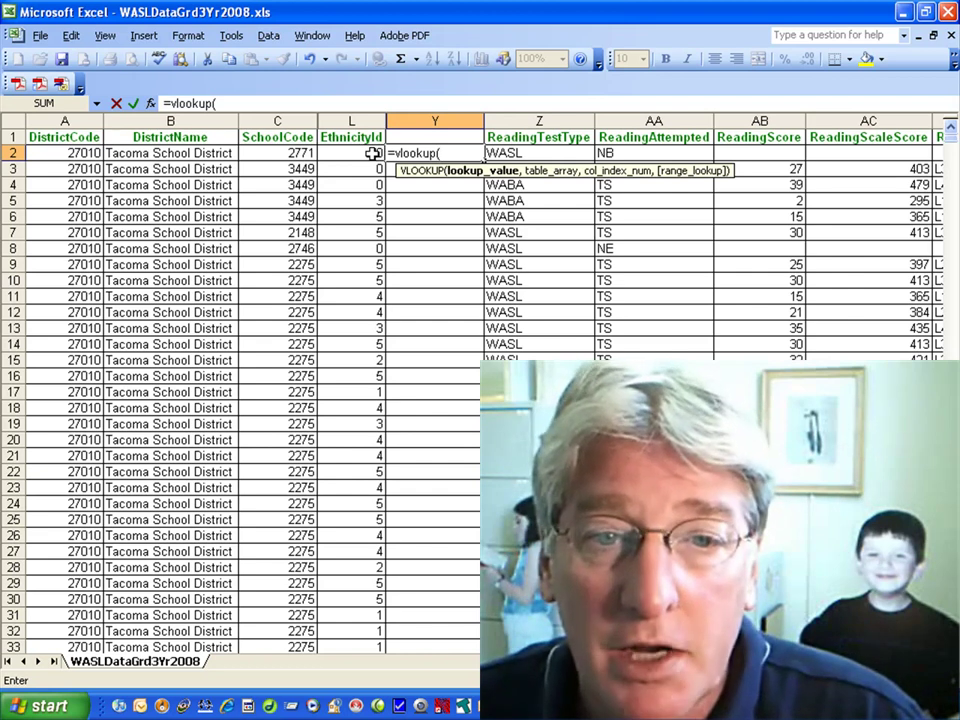
- Use L2 as the lookup value and EthnicCodes range A2:D10 as the table array
left_click(372, 153)
type(",")
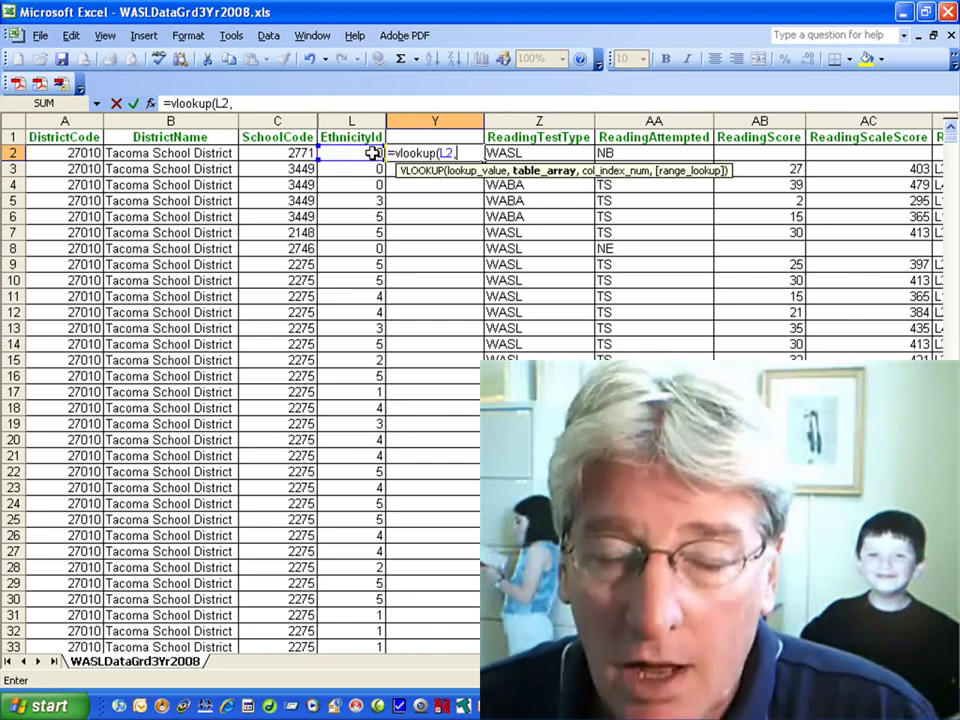
left_click(312, 35)
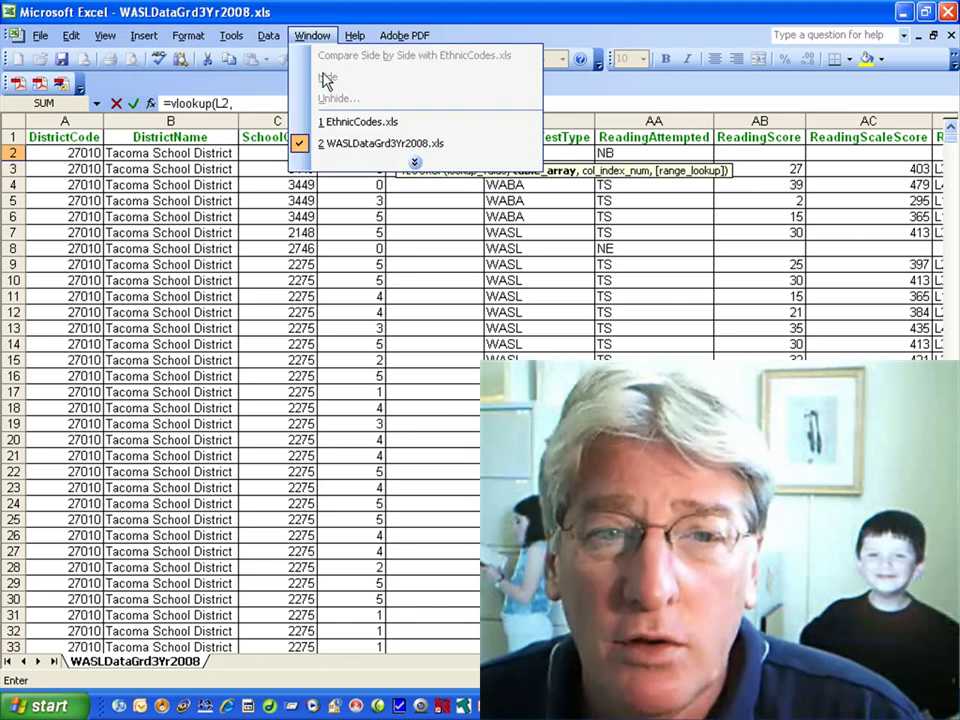
left_click(348, 128)
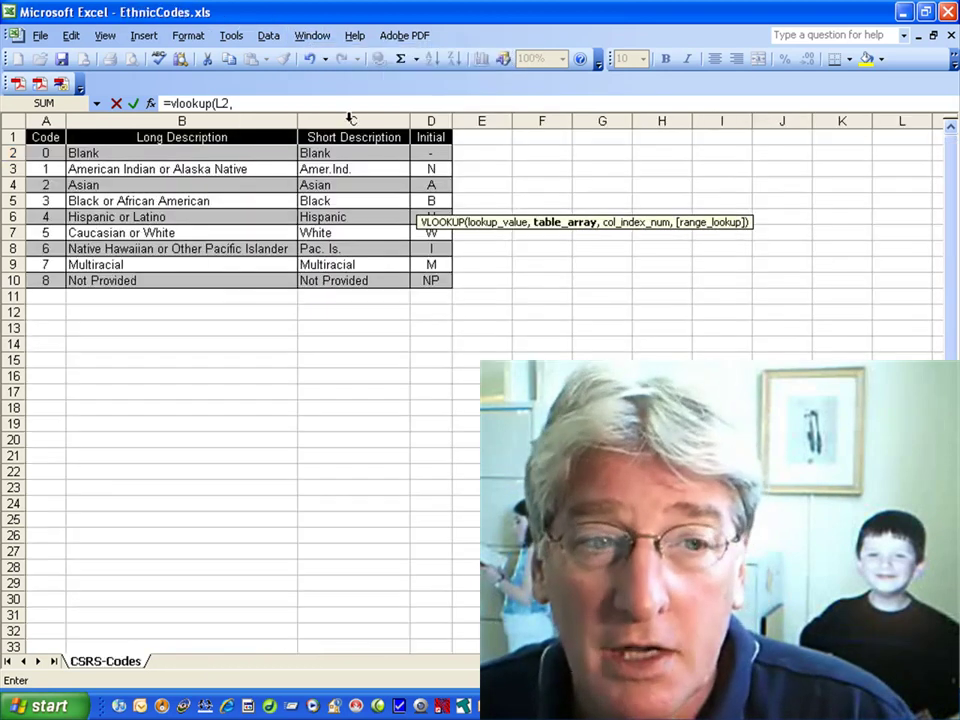
left_click_drag(55, 153, 424, 277)
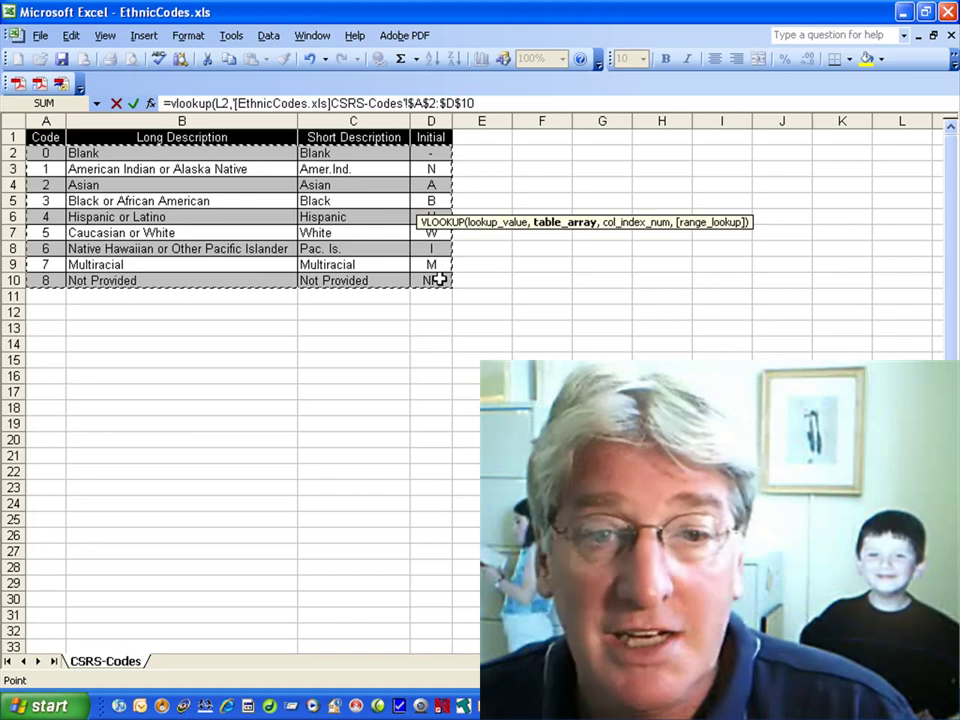
- Finish the VLOOKUP with column index 3 and FALSE for an exact match
left_click(478, 102)
type(",")
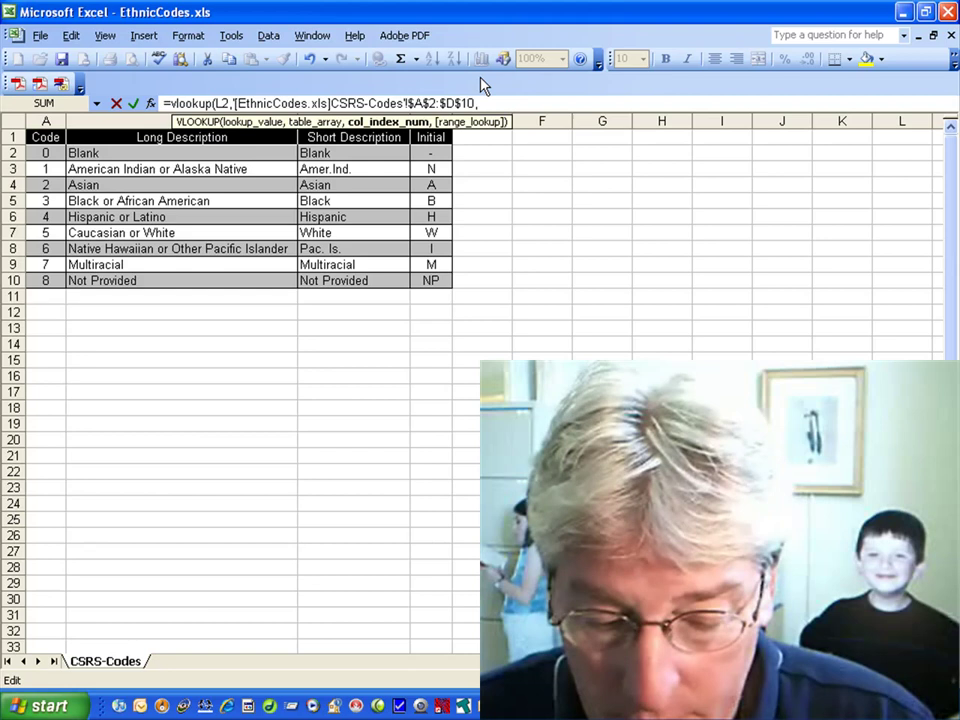
type("3,")
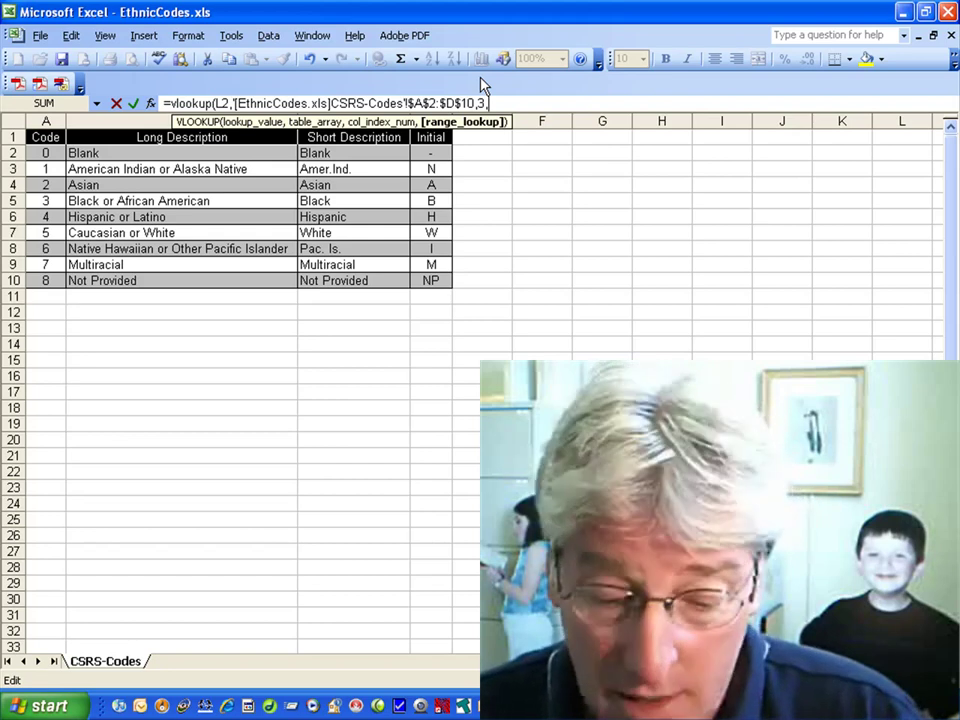
type("FAS")
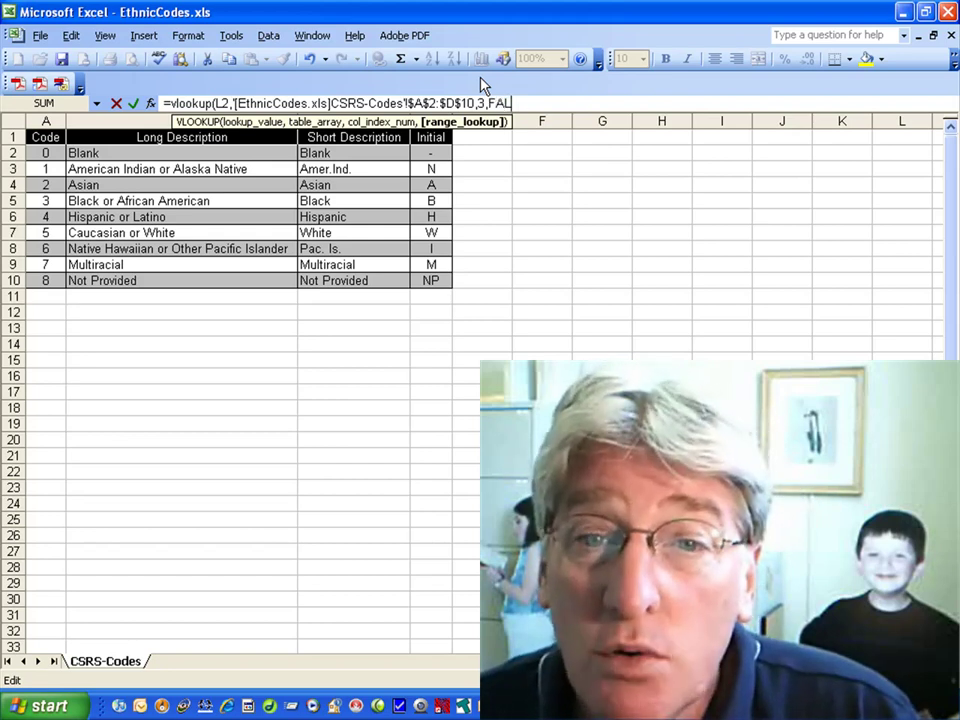
type("SE")
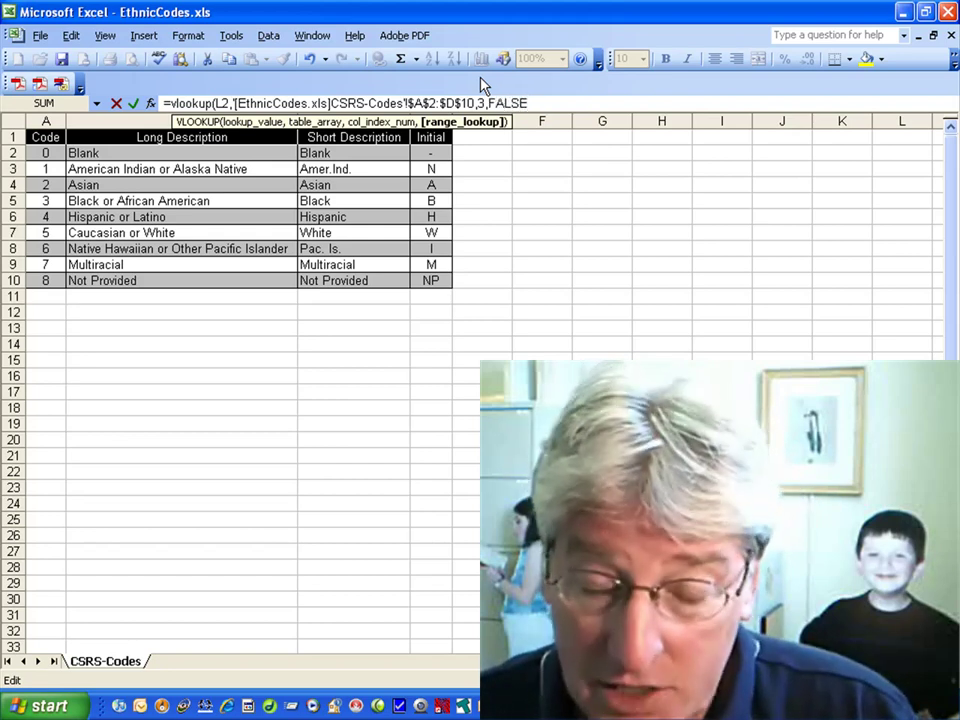
type(")")
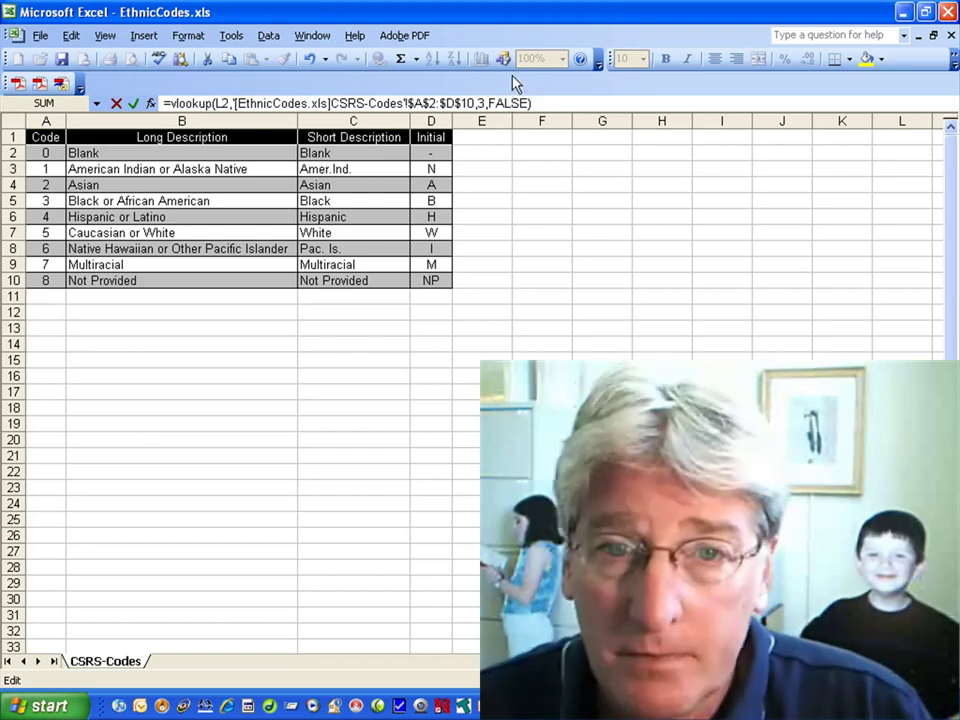
- Enter the Y2 lookup formula and fill it down column Y through row 2386
key("Return")
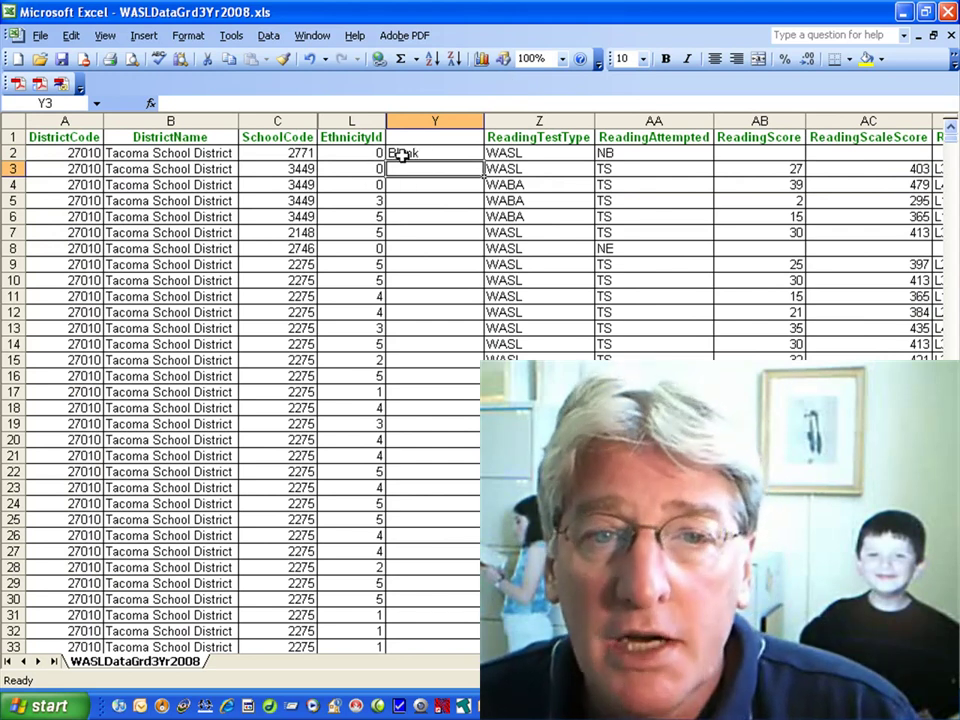
left_click(400, 152)
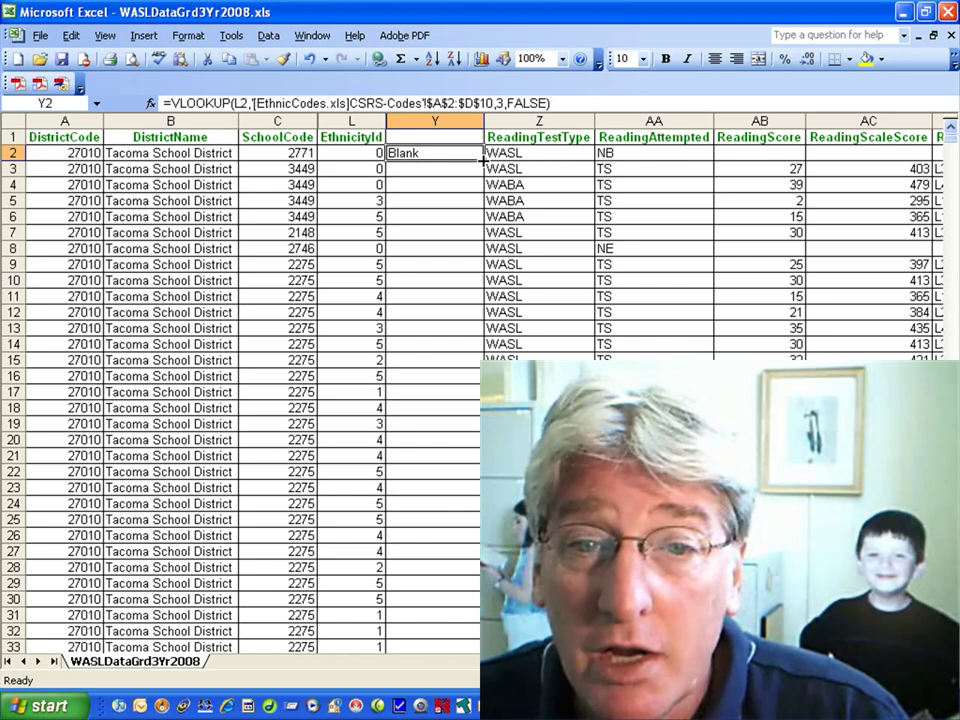
double_click(483, 159)
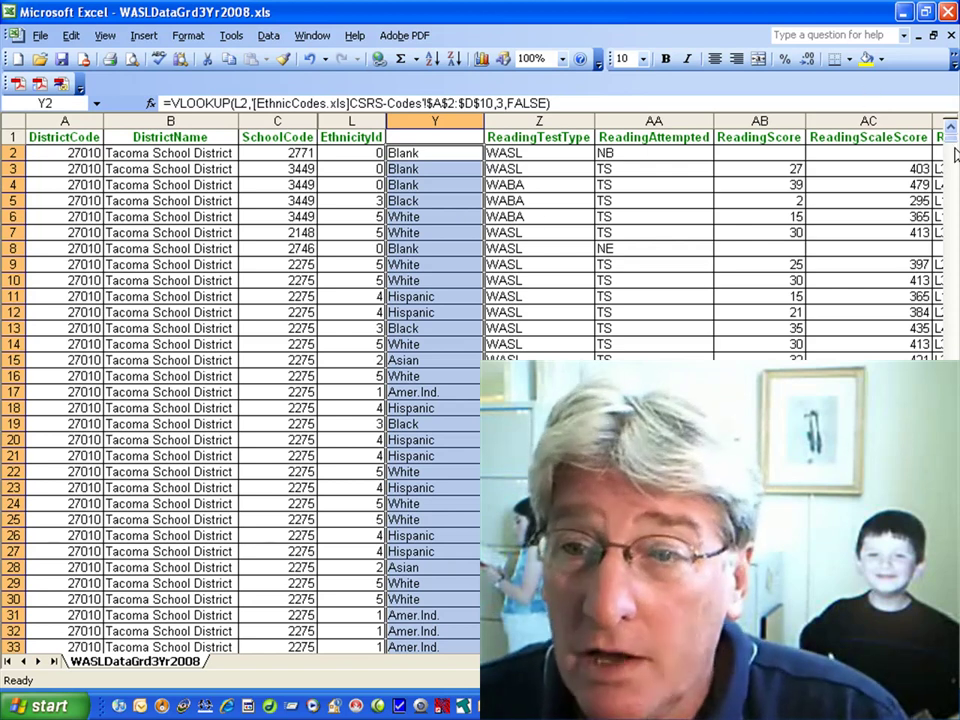
mouse_move(953, 148)
left_mouse_down()
mouse_move(950, 215)
mouse_move(950, 145)
left_mouse_up()
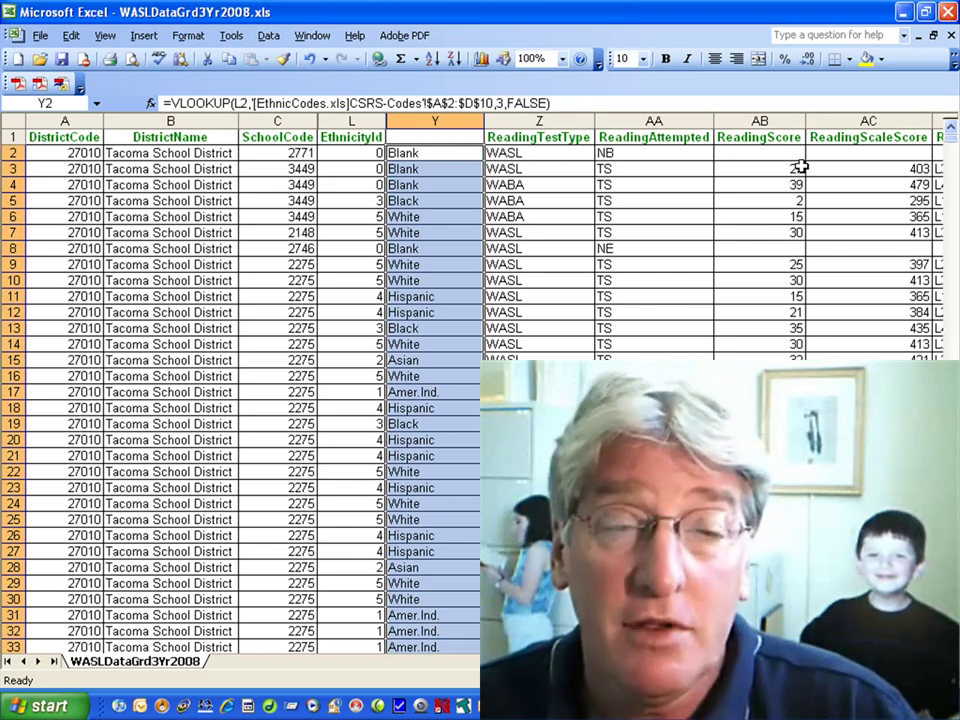
left_click(310, 36)
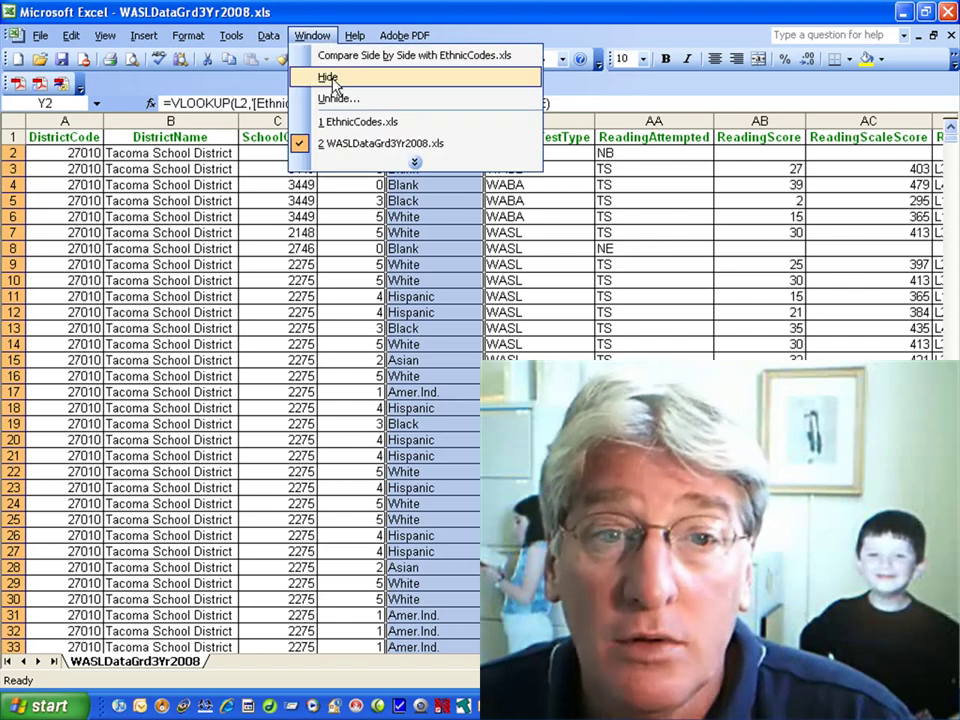
left_click(346, 122)
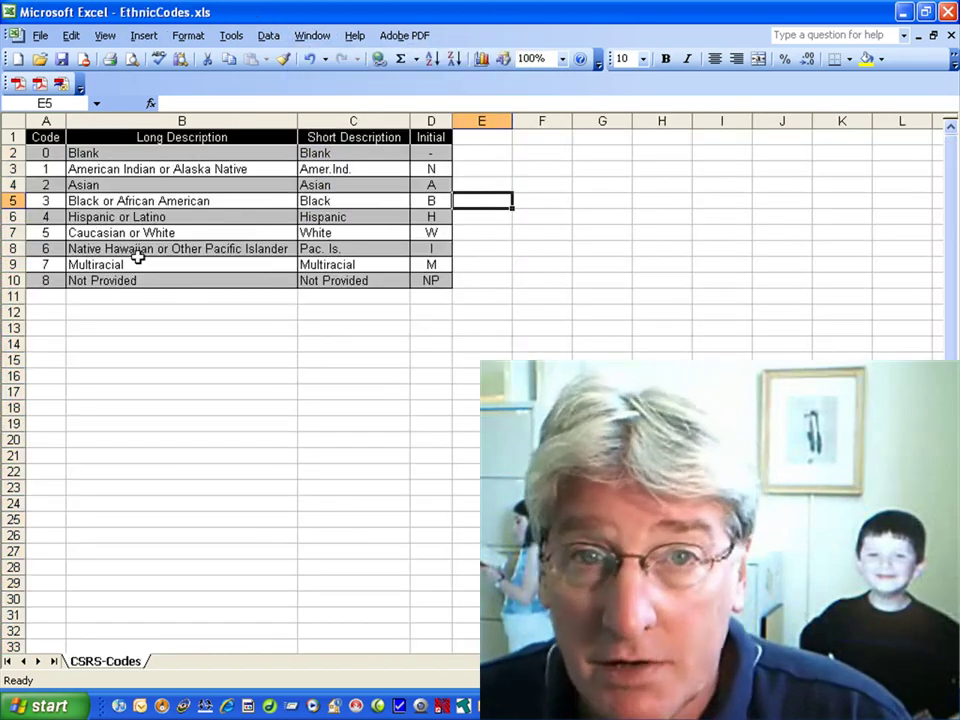
left_click(322, 37)
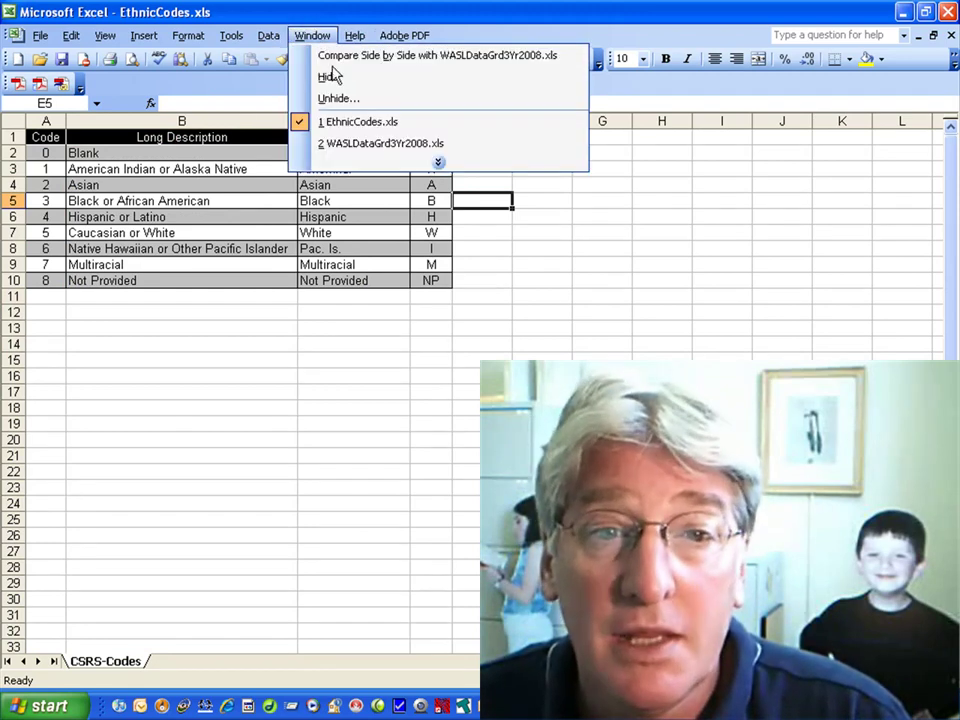
left_click(335, 144)
left_click(347, 153)
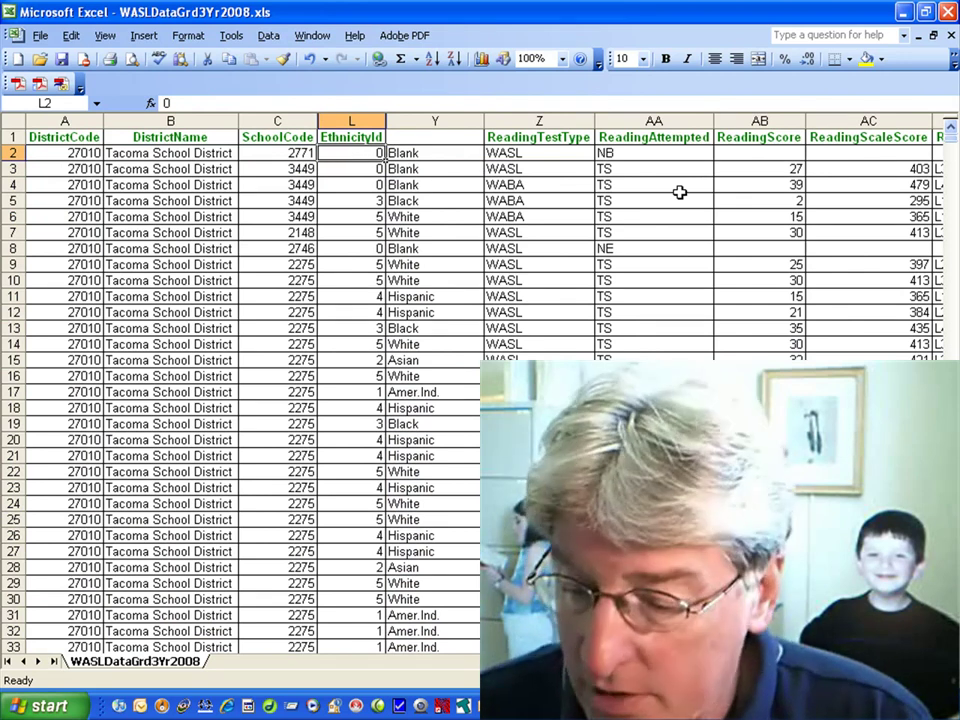
type("9")
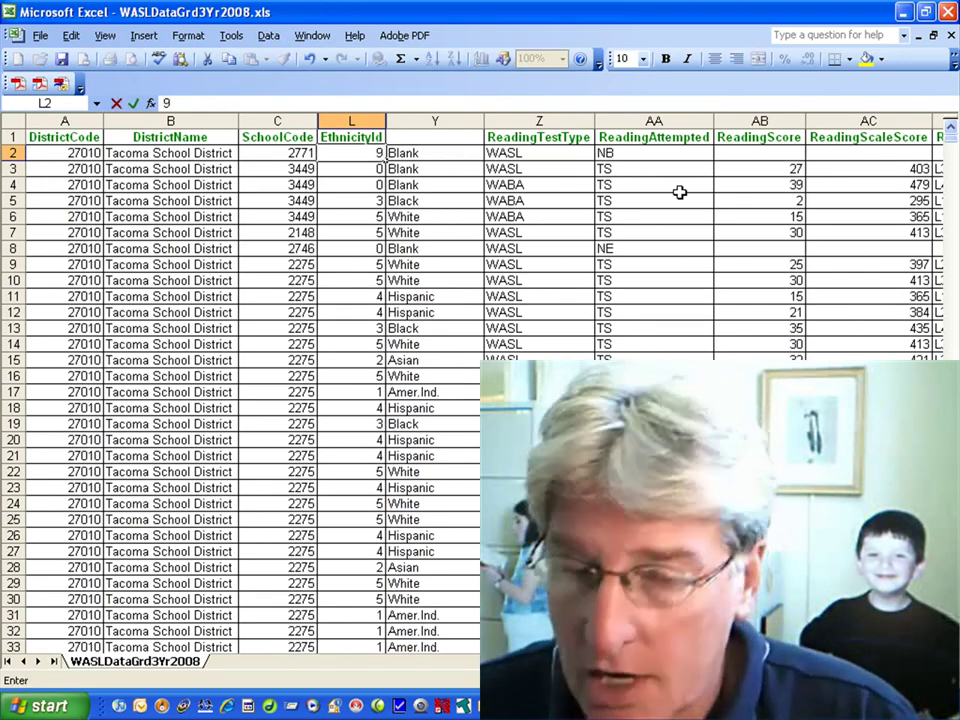
key("Return")
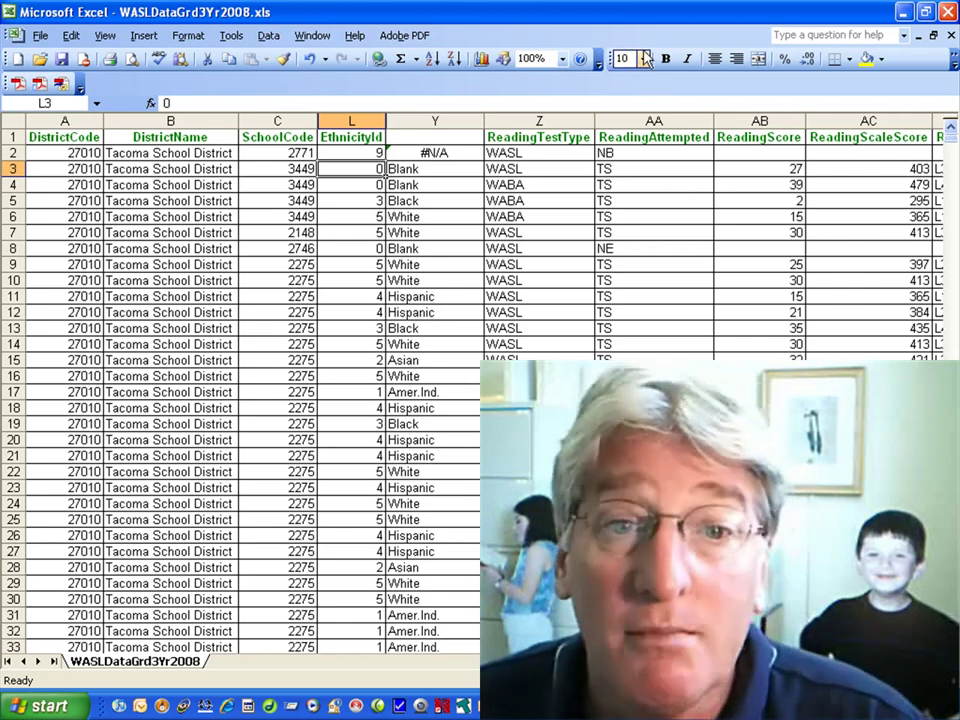
left_click(370, 152)
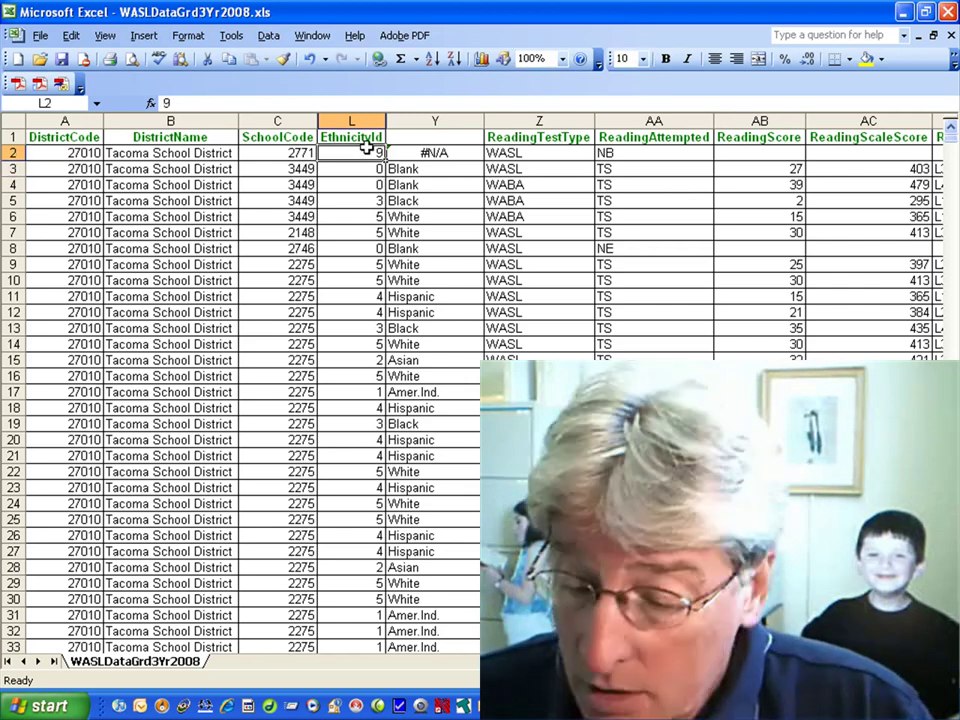
type("0")
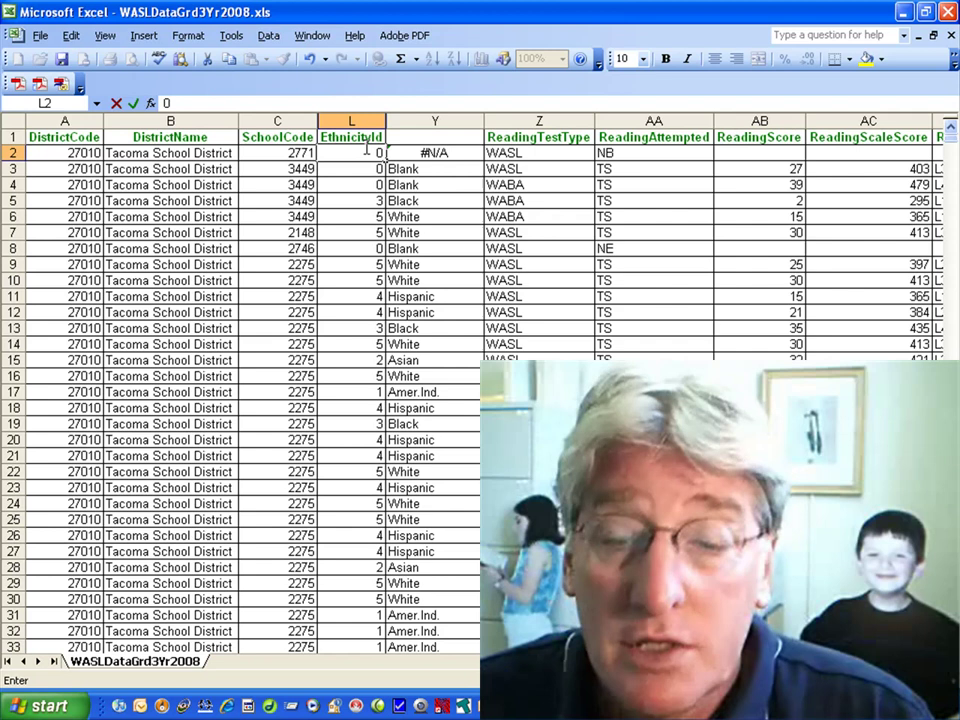
key("Return")
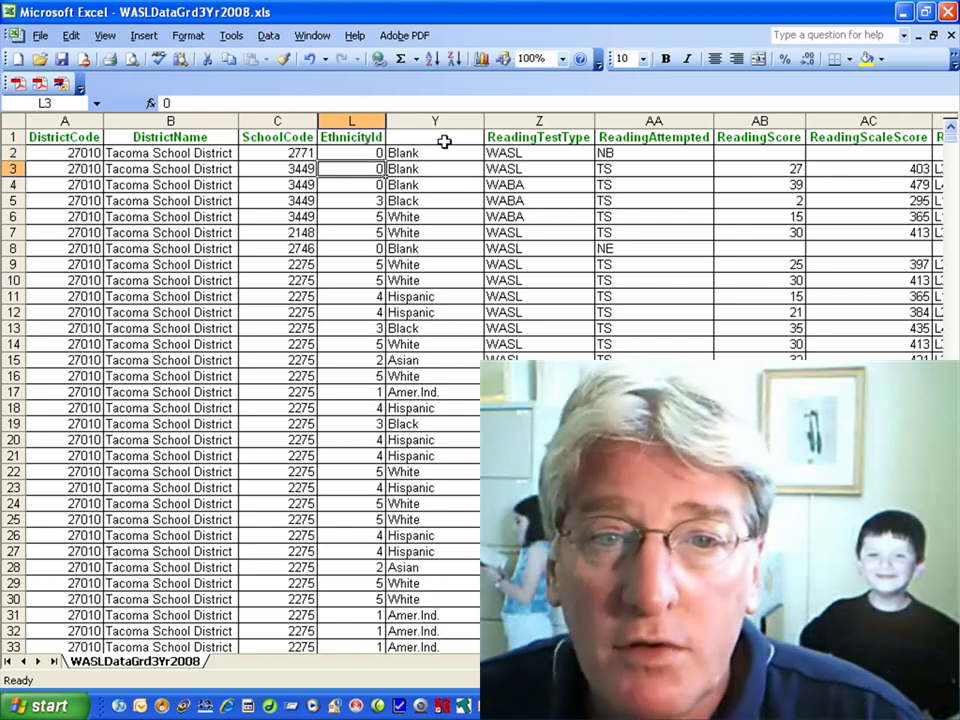
- Copy column Y and paste it back over itself as values only, then spot-check the labels
left_click(438, 151)
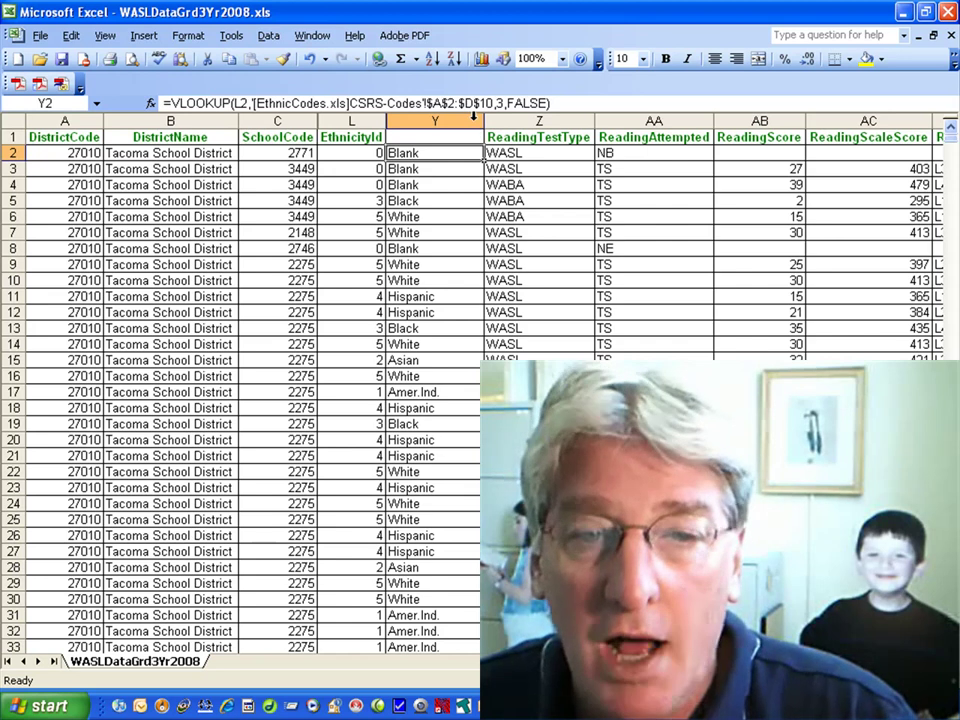
left_click(468, 120)
key("ctrl+c")
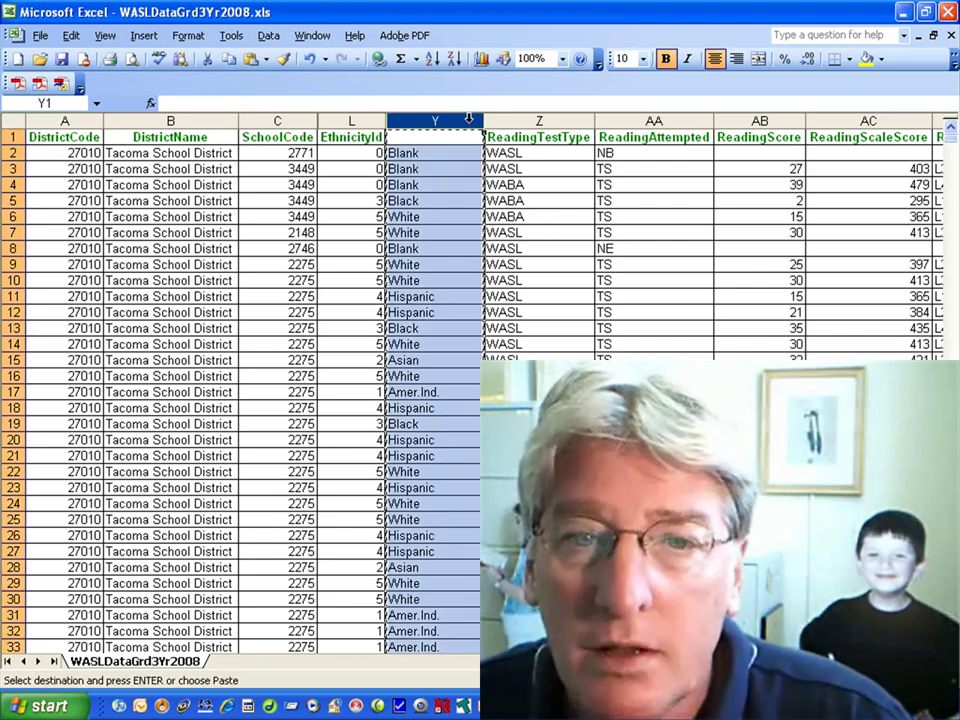
right_click(468, 119)
left_click(525, 199)
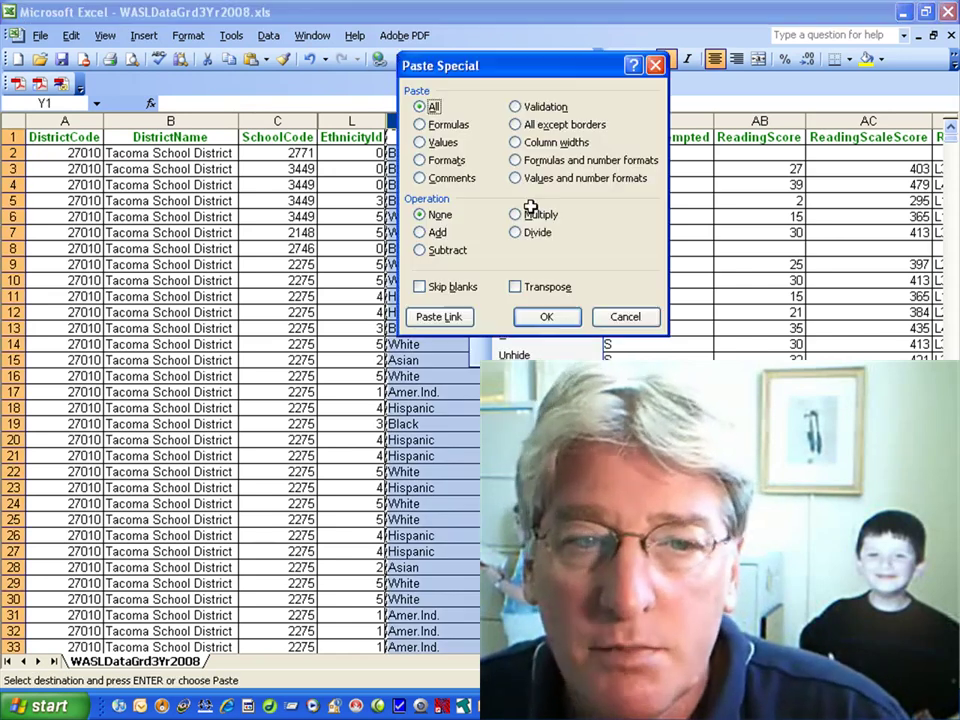
left_click(446, 145)
left_click(547, 316)
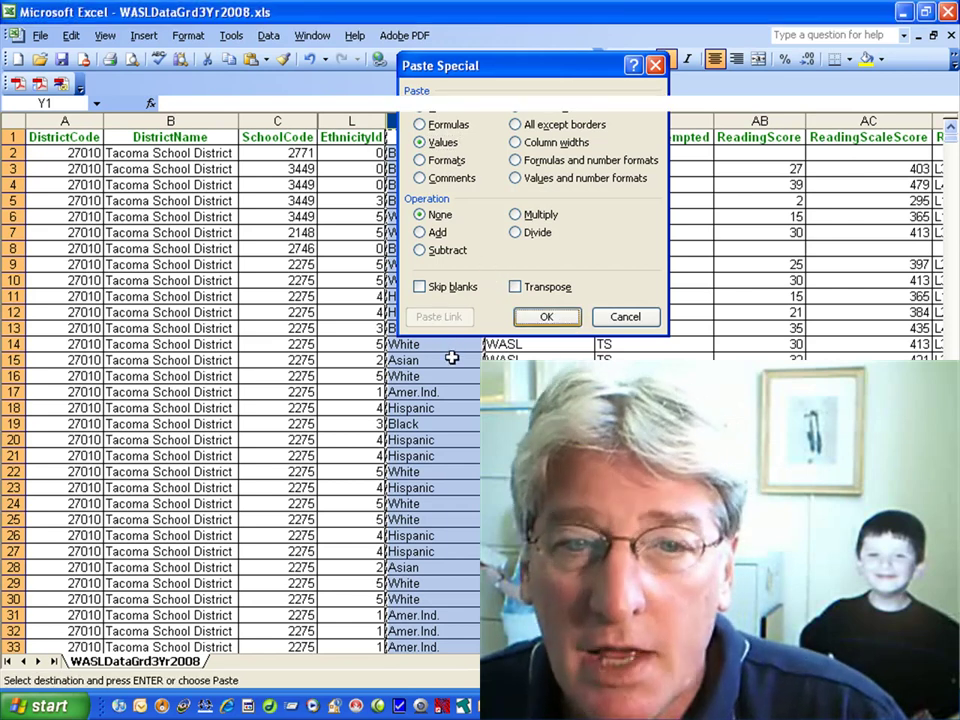
left_click(444, 246)
left_click(456, 152)
left_click(438, 182)
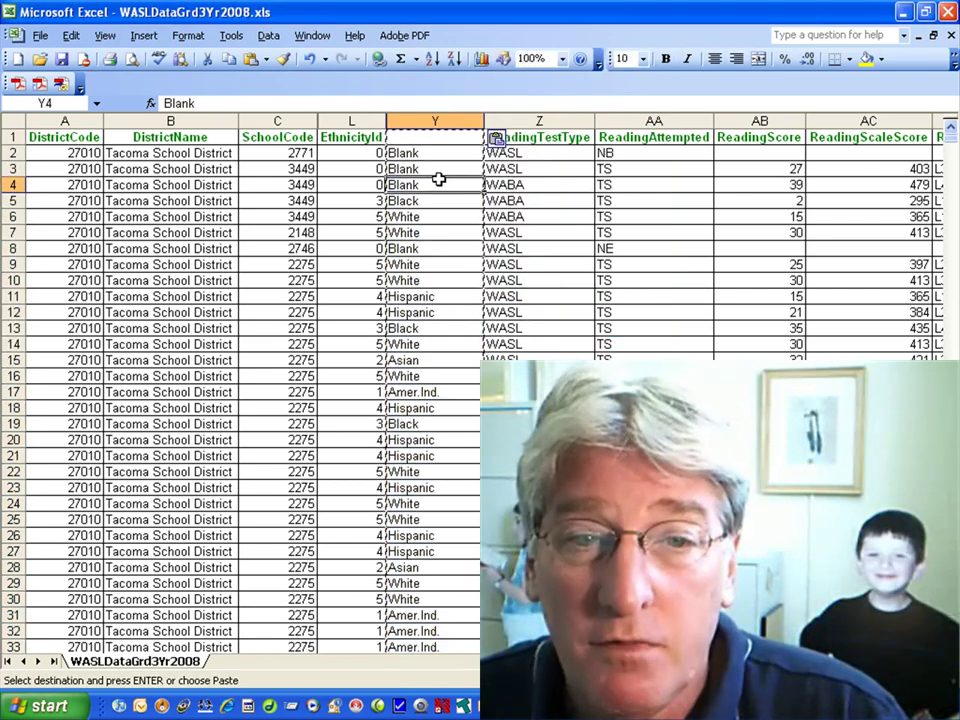
left_click(439, 157)
- Copy the EthnicityId heading from L1 into Y1
left_click(340, 121)
left_click(365, 143)
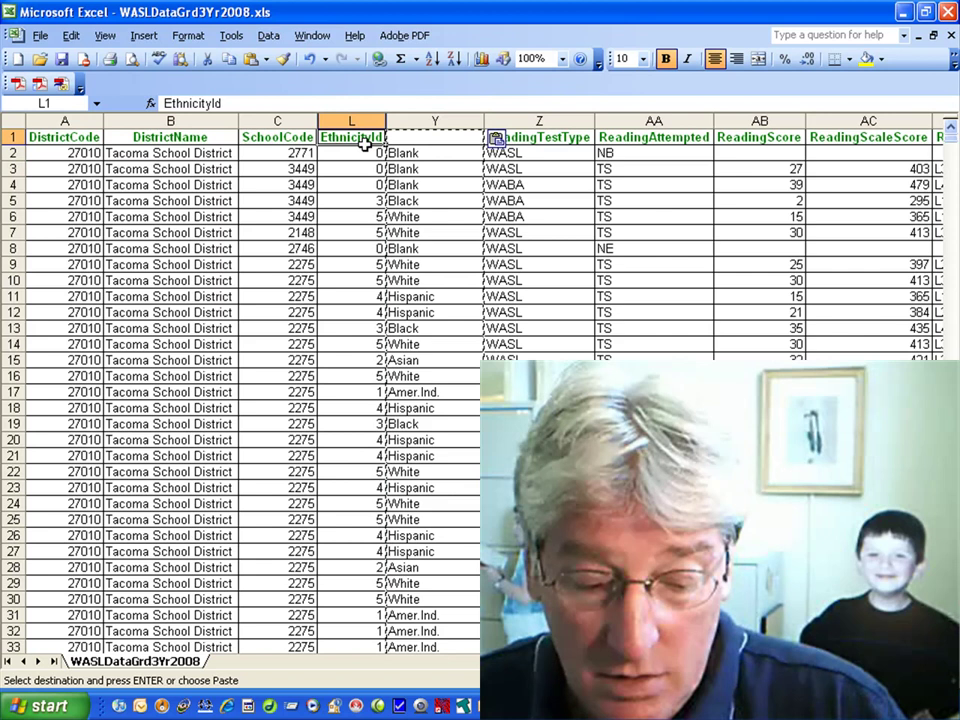
key("ctrl+c")
left_click(442, 137)
key("ctrl+v")
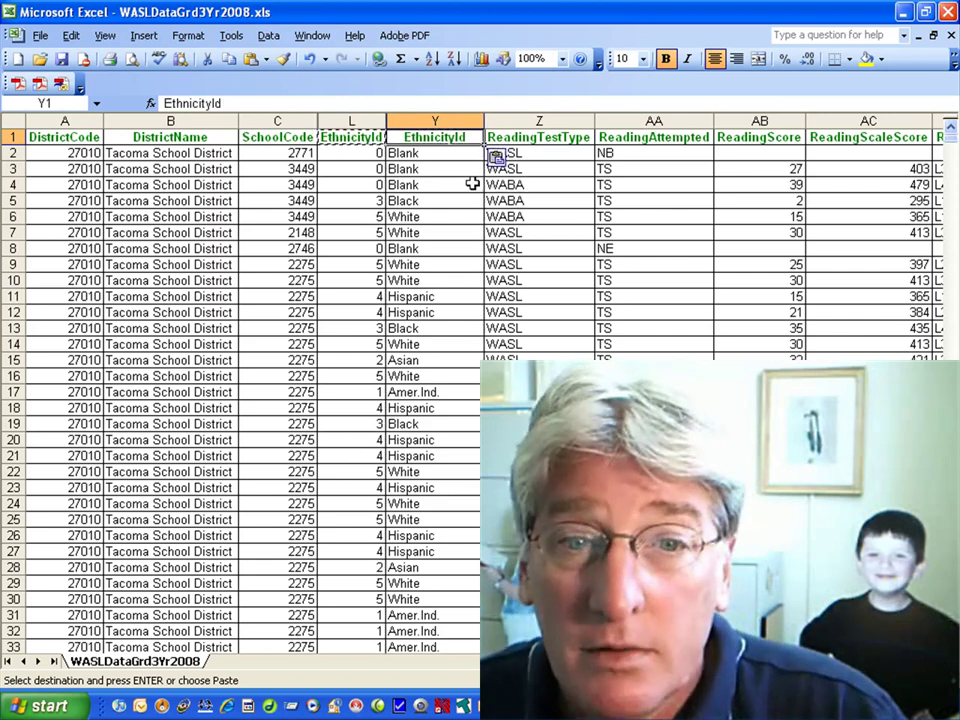
left_click(366, 121)
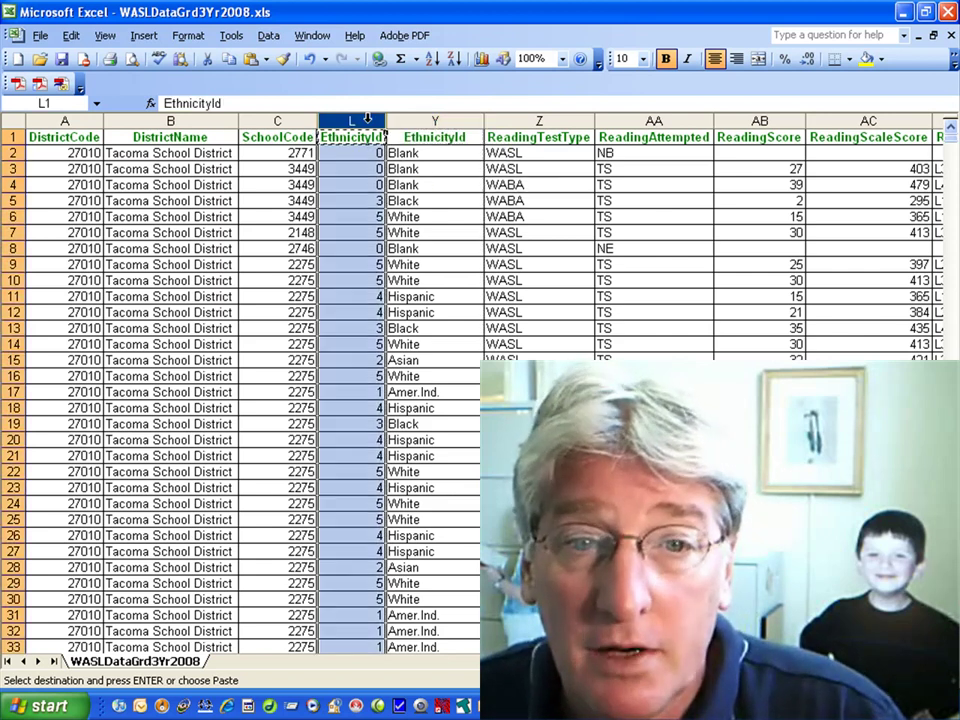
right_click(368, 121)
- Delete the original numeric code column L
left_click(410, 245)
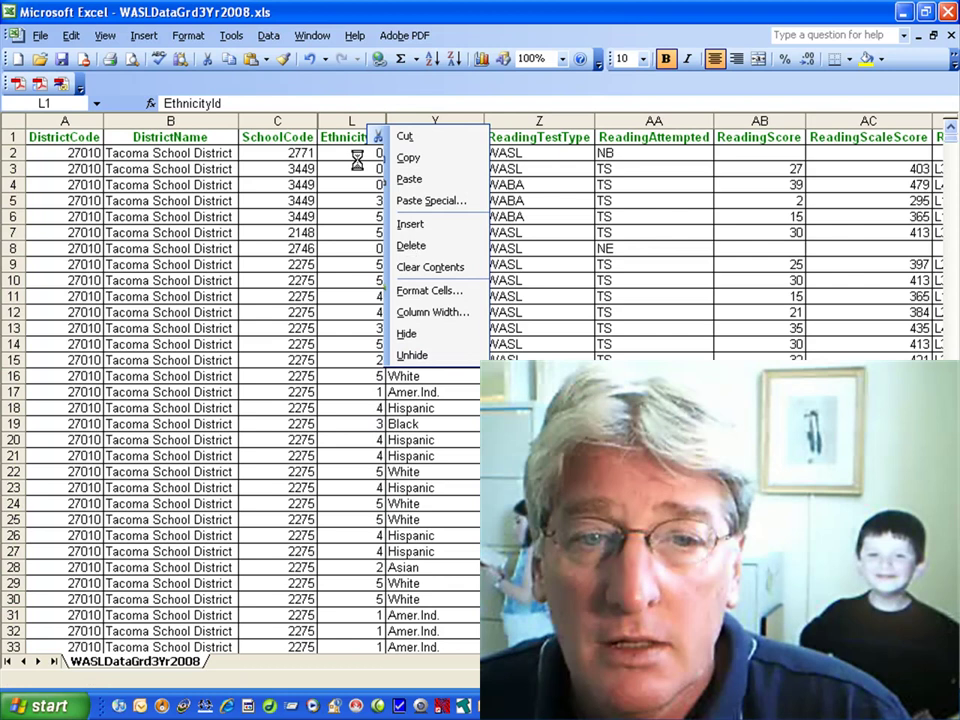